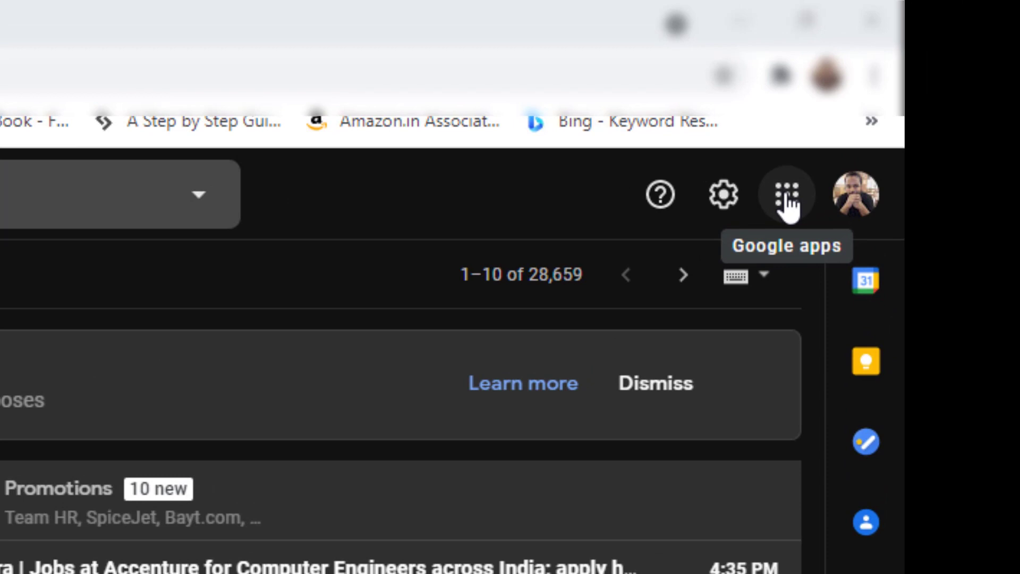
# Switch from Gmail to Google Calendar through the list of Google apps.
pyautogui.click(787, 197)
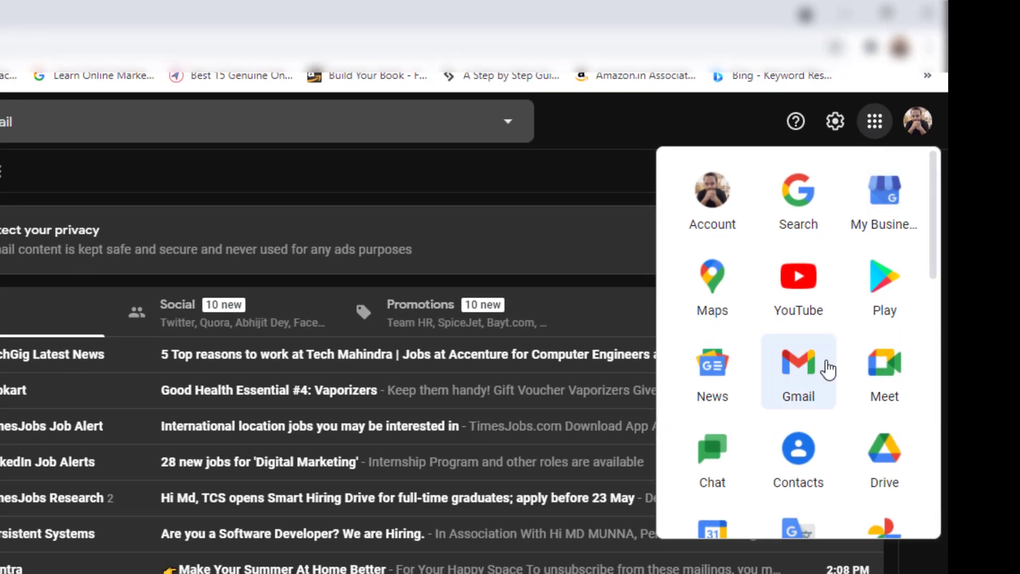
pyautogui.scroll(-5, 827, 369)
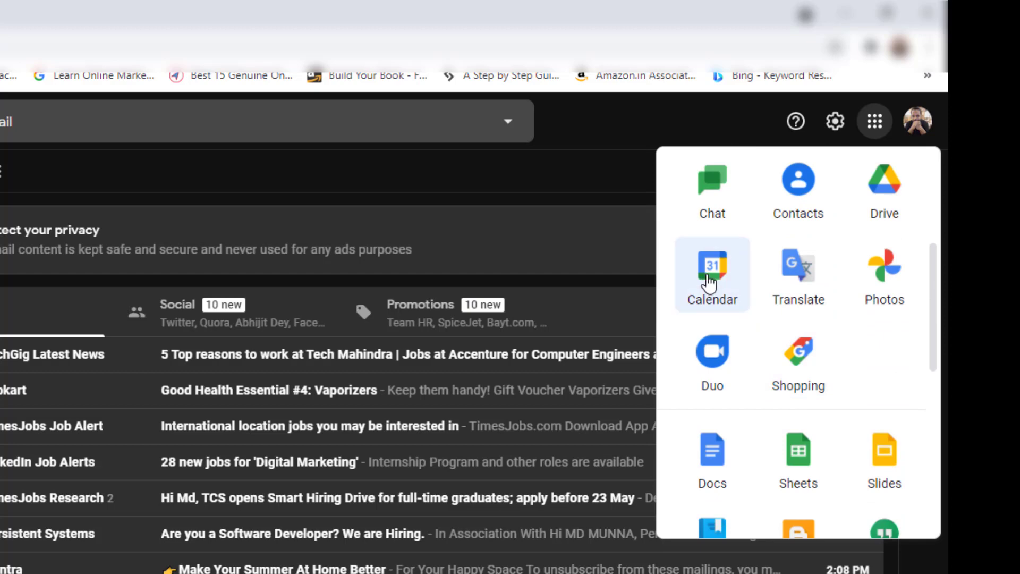
pyautogui.click(710, 276)
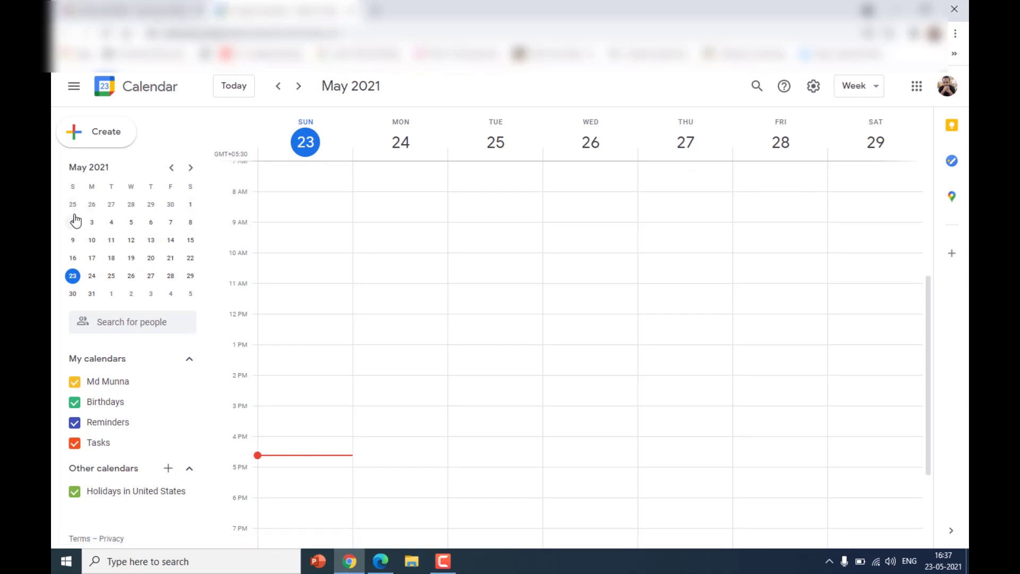
# Show the calendar week containing June 2, 2021.
pyautogui.scroll(-2, 171, 175)
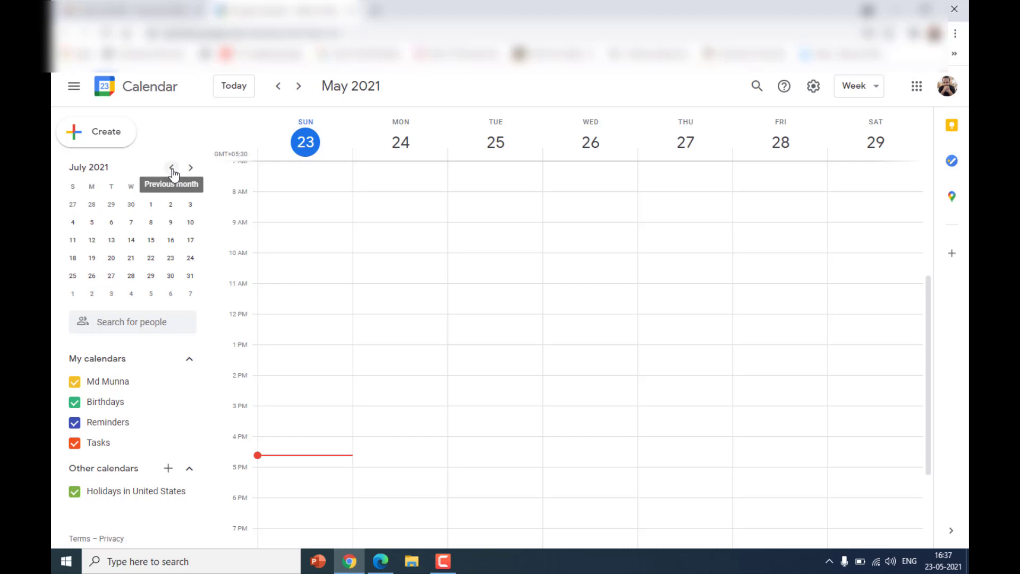
pyautogui.click(171, 169)
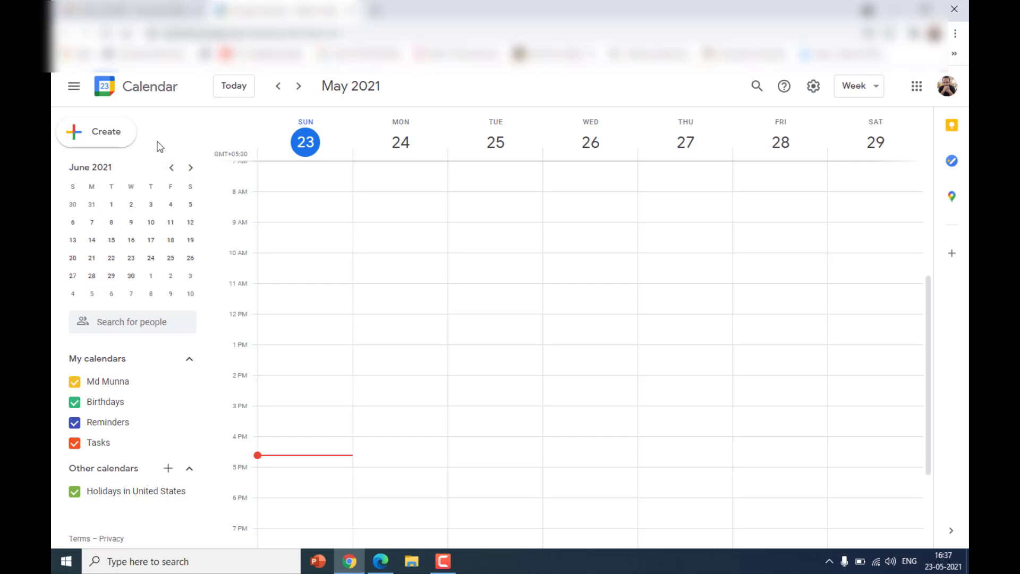
pyautogui.click(131, 207)
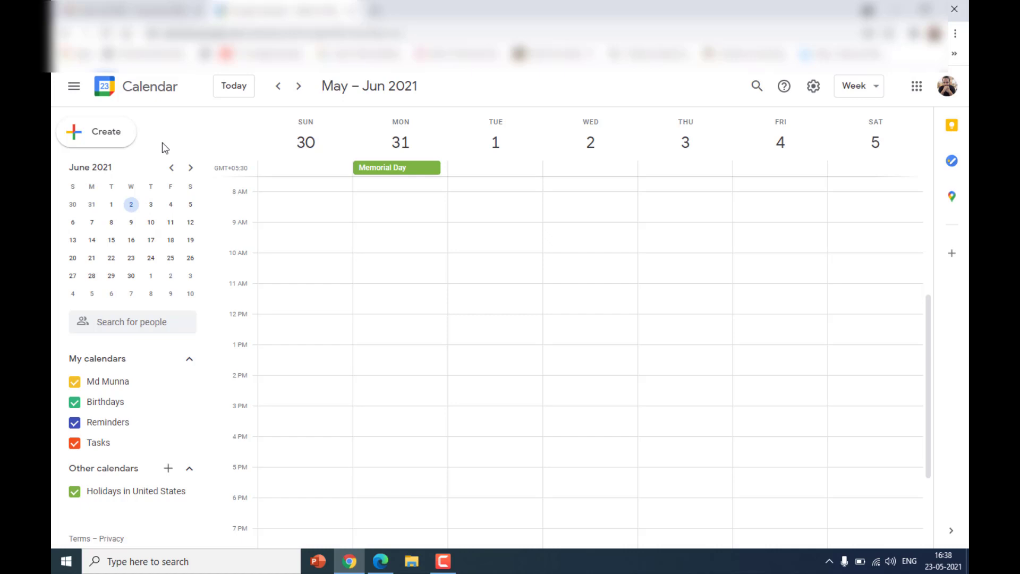
# Create a new calendar event on June 2 titled "Resume Making".
pyautogui.click(107, 140)
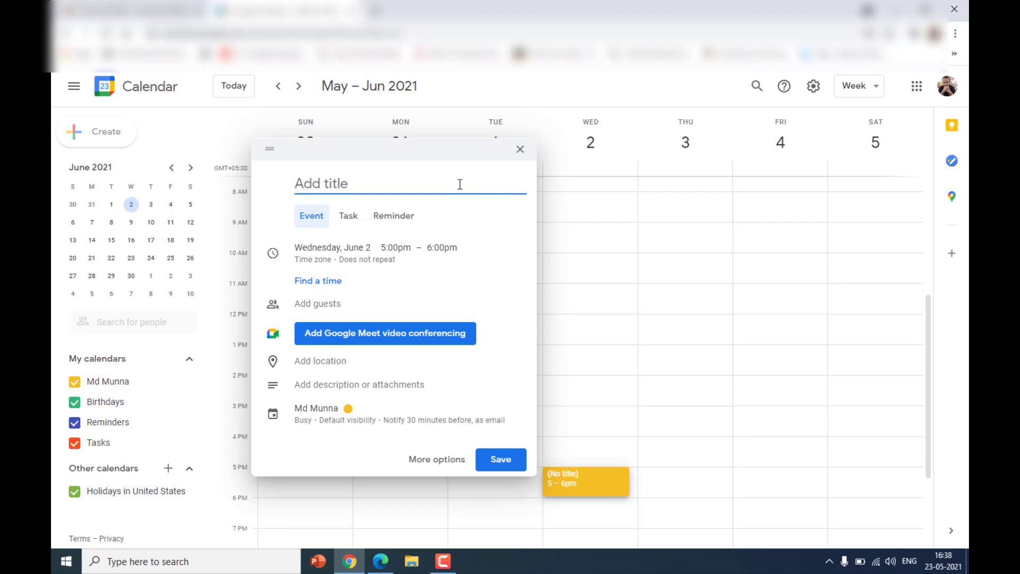
pyautogui.write('Resume MAking')
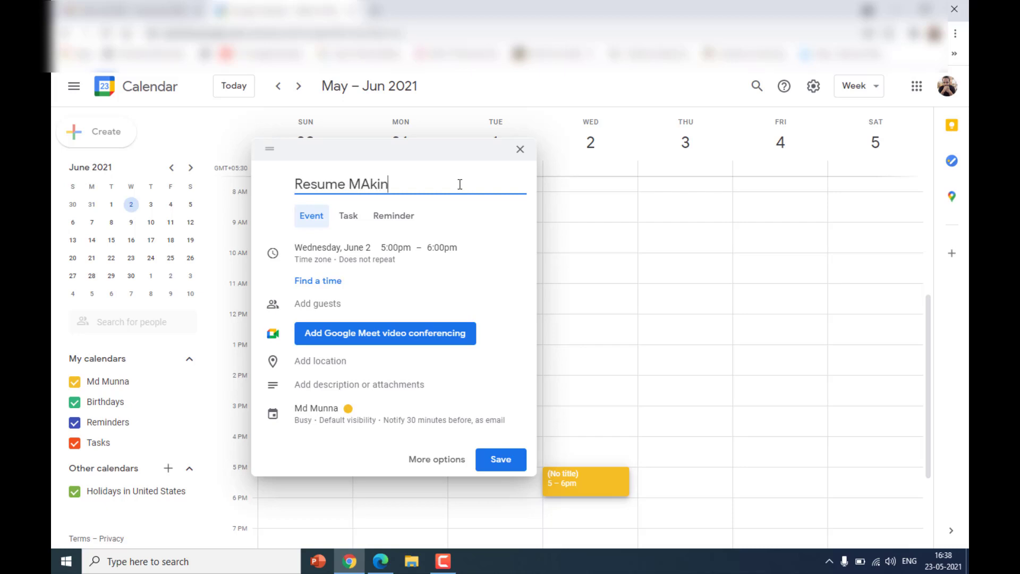
pyautogui.press('BackSpace')
pyautogui.press('BackSpace')
pyautogui.press('BackSpace')
pyautogui.press('BackSpace')
pyautogui.press('BackSpace')
pyautogui.write('aking')
# Keep the event on Wednesday, June 2 and set its start time to 4:00pm.
pyautogui.click(359, 257)
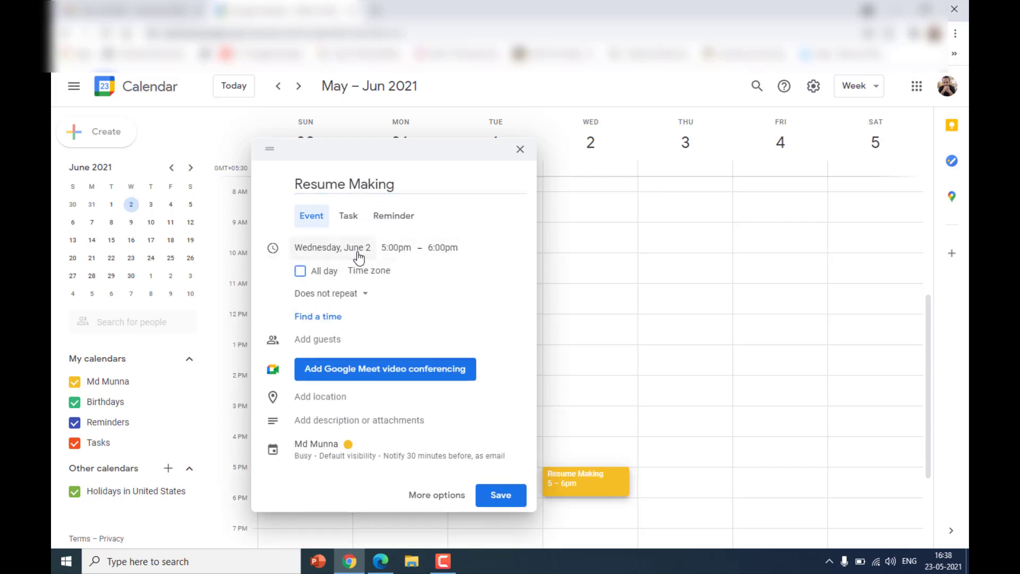
pyautogui.click(359, 249)
pyautogui.click(513, 296)
pyautogui.click(398, 249)
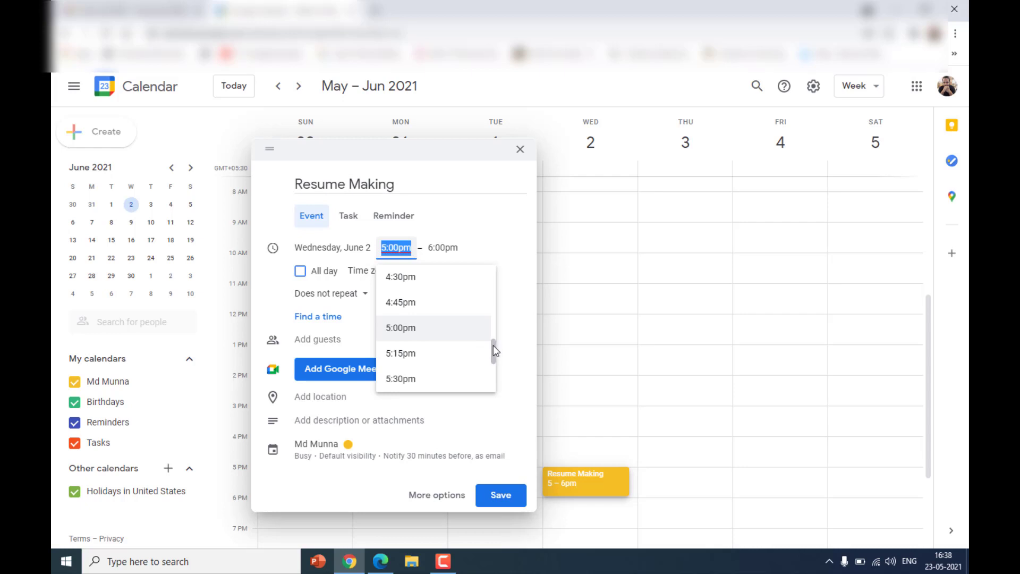
pyautogui.scroll(-2, 493, 351)
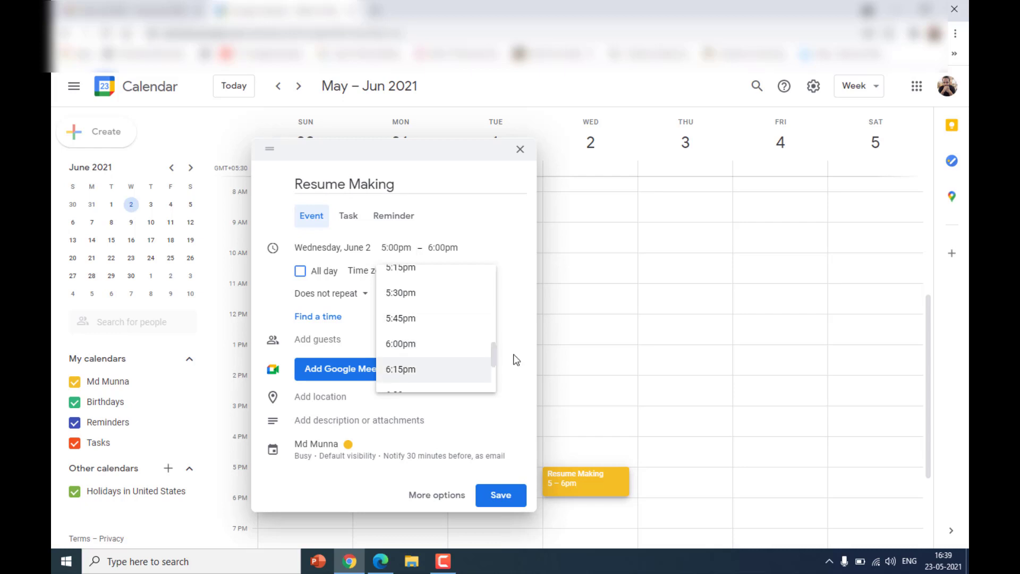
pyautogui.scroll(2, 494, 347)
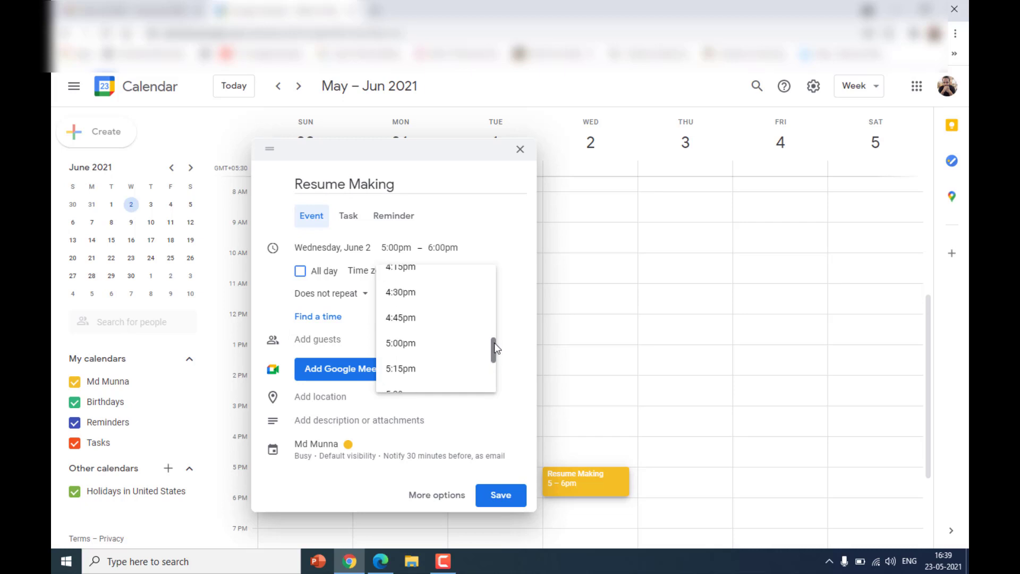
pyautogui.scroll(2, 494, 346)
pyautogui.click(399, 296)
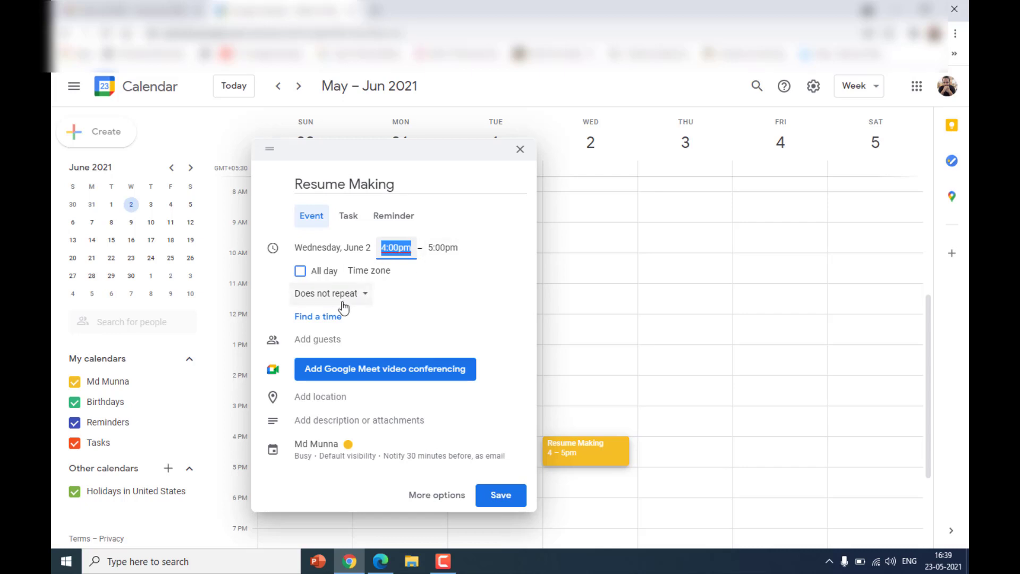
# Leave the event non-repeating, add the guest's e-mail address and include Google Meet video conferencing.
pyautogui.click(361, 301)
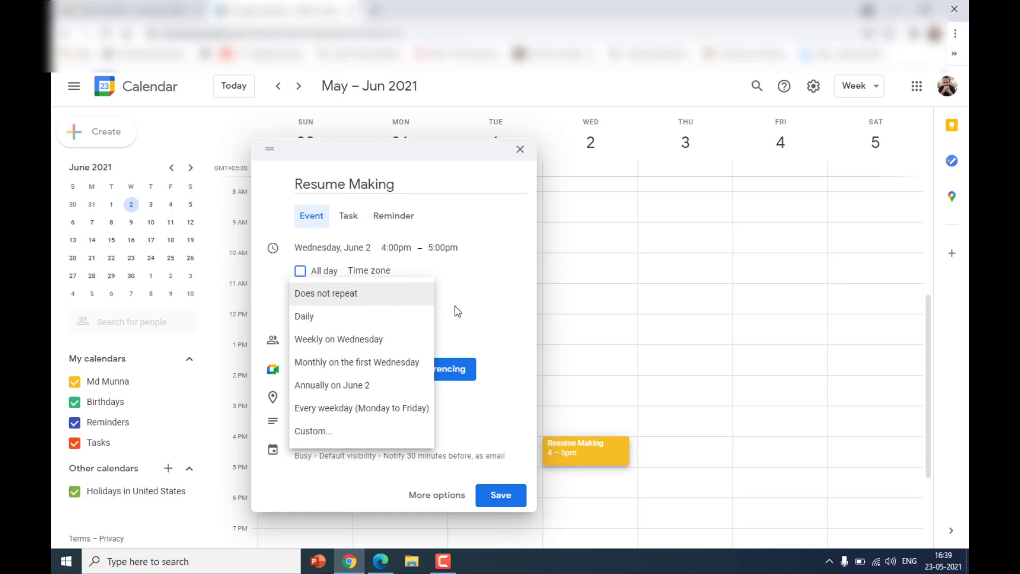
pyautogui.click(500, 334)
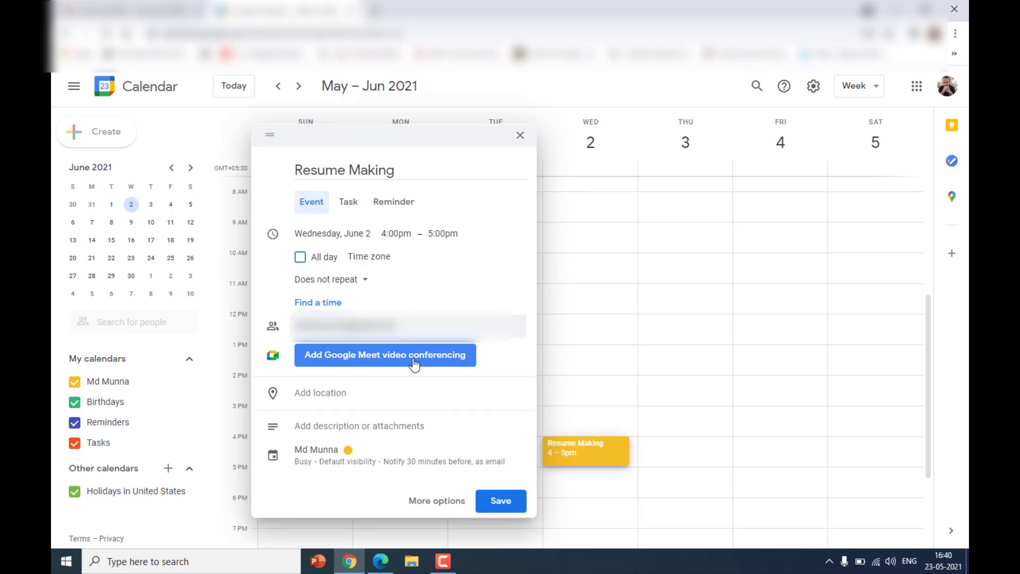
pyautogui.click(447, 363)
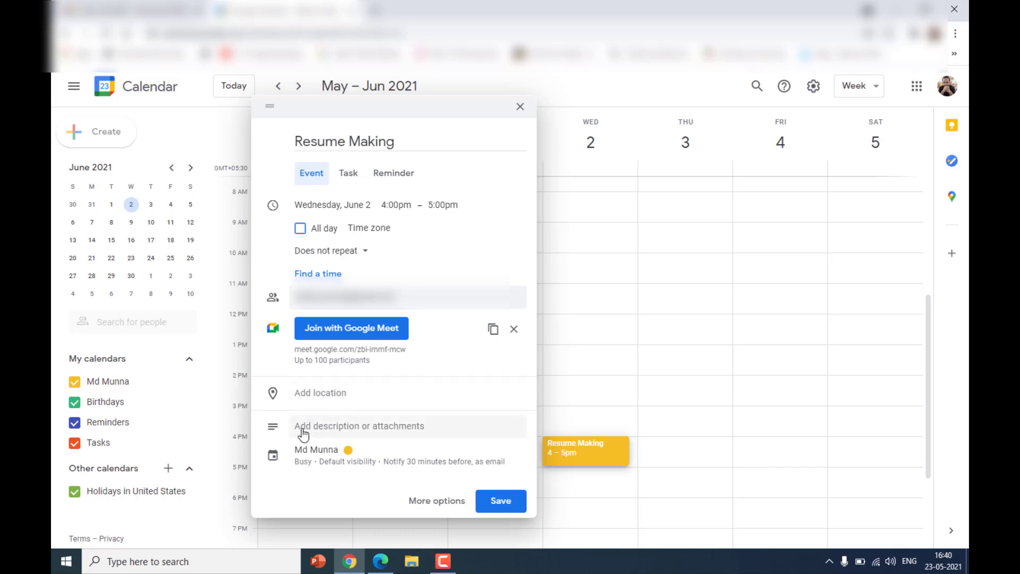
# Open the event's full options and start its description with the greeting "Dear team members,".
pyautogui.click(327, 431)
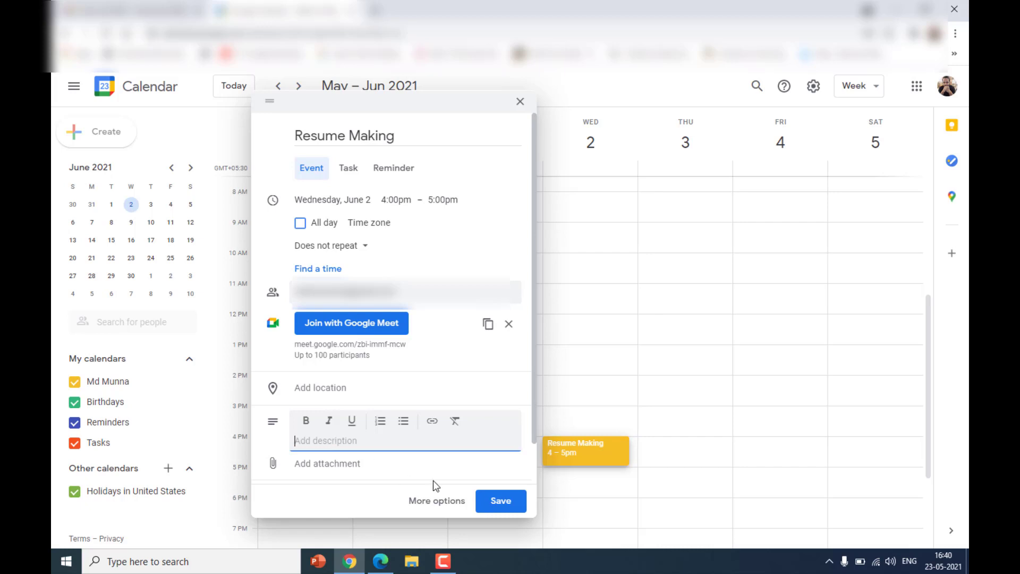
pyautogui.click(446, 506)
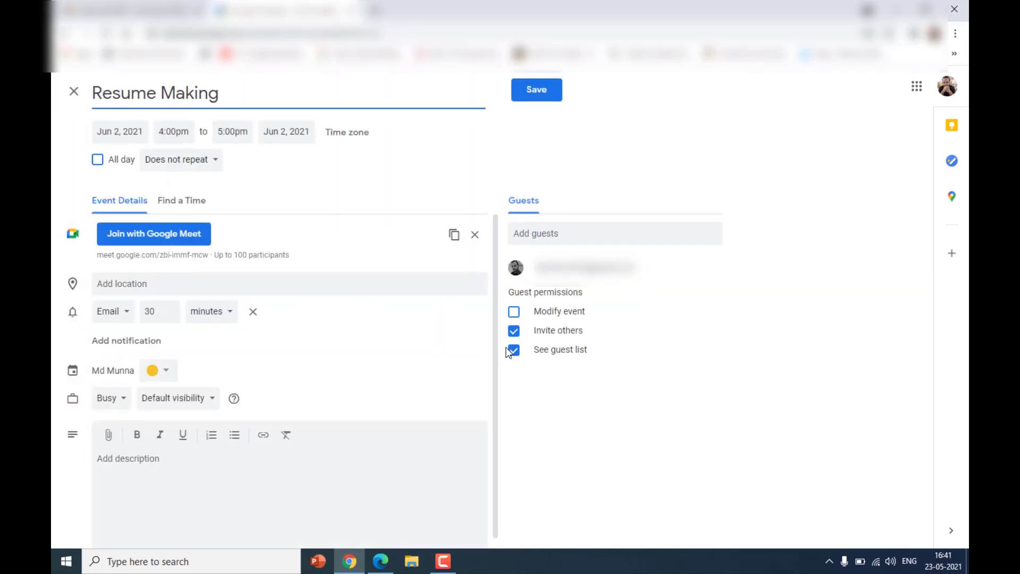
pyautogui.click(112, 461)
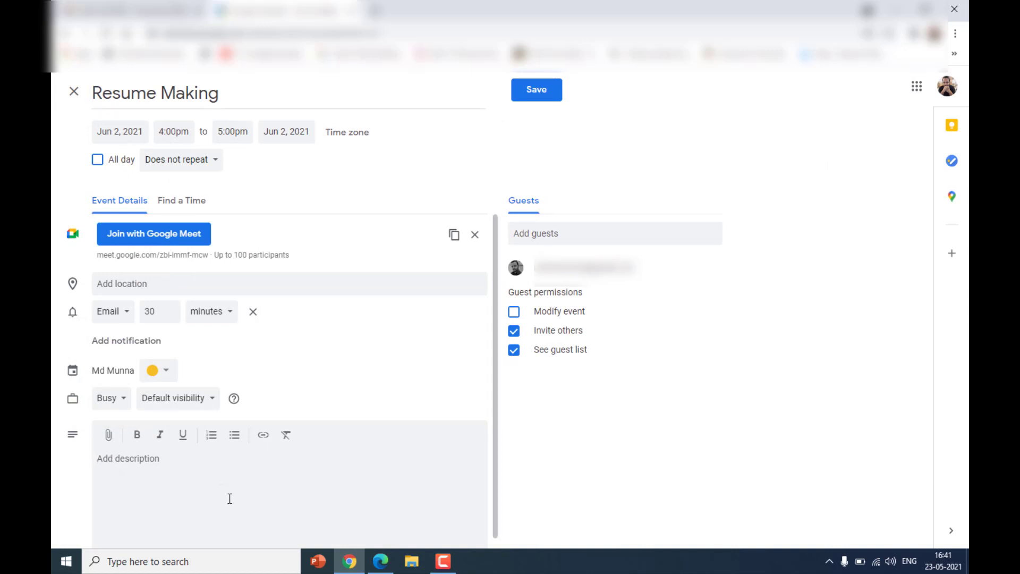
pyautogui.press('shift')
pyautogui.write('Dear team members,')
pyautogui.press('Return')
pyautogui.press('Return')
# Write "Let us meet on June 02, 2021 to discuss about current work status." below the greeting in the description.
pyautogui.write('We are')
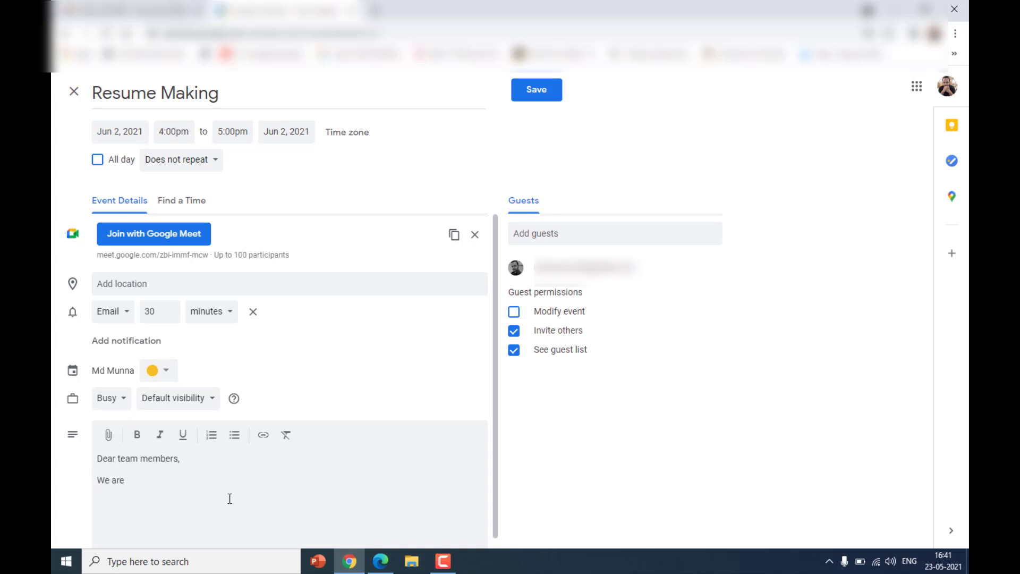
pyautogui.press('BackSpace')
pyautogui.press('BackSpace')
pyautogui.press('BackSpace')
pyautogui.press('BackSpace')
pyautogui.press('BackSpace')
pyautogui.press('BackSpace')
pyautogui.write('t us meet on')
pyautogui.press('BackSpace')
pyautogui.press('BackSpace')
pyautogui.write('on June 02, 2021 to discuss')
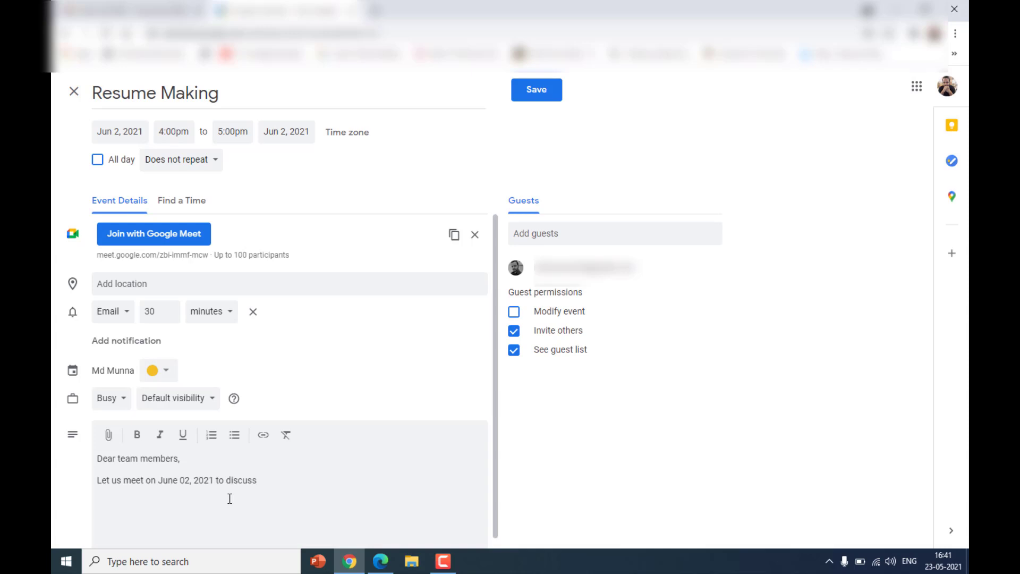
pyautogui.write(' about current company status')
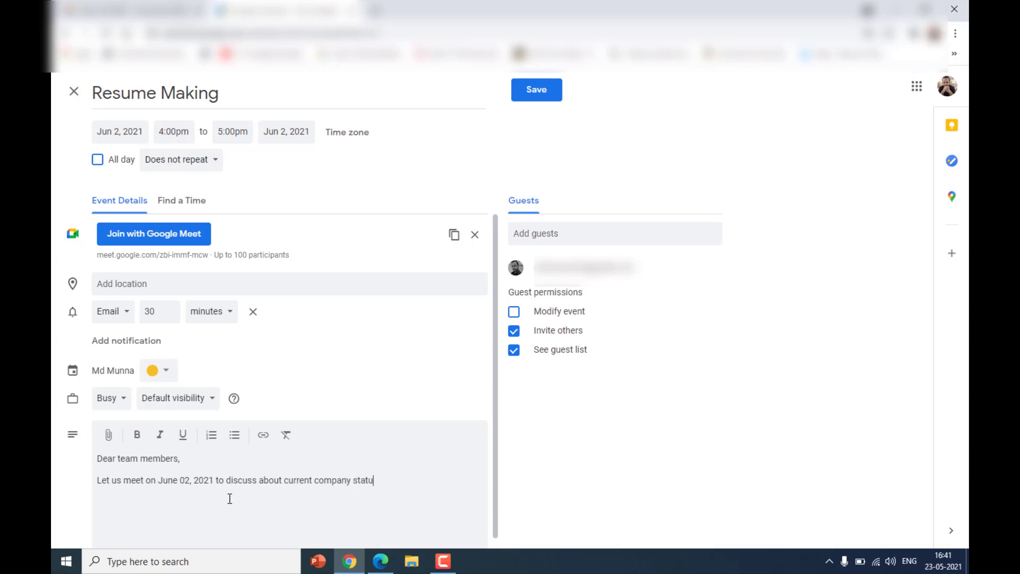
pyautogui.press('BackSpace')
pyautogui.press('BackSpace')
pyautogui.press('BackSpace')
pyautogui.press('BackSpace')
pyautogui.press('BackSpace')
pyautogui.press('BackSpace')
pyautogui.press('BackSpace')
pyautogui.press('BackSpace')
pyautogui.press('BackSpace')
pyautogui.press('BackSpace')
pyautogui.press('BackSpace')
pyautogui.press('BackSpace')
pyautogui.press('BackSpace')
pyautogui.press('BackSpace')
pyautogui.write('work status')
pyautogui.click(116, 317)
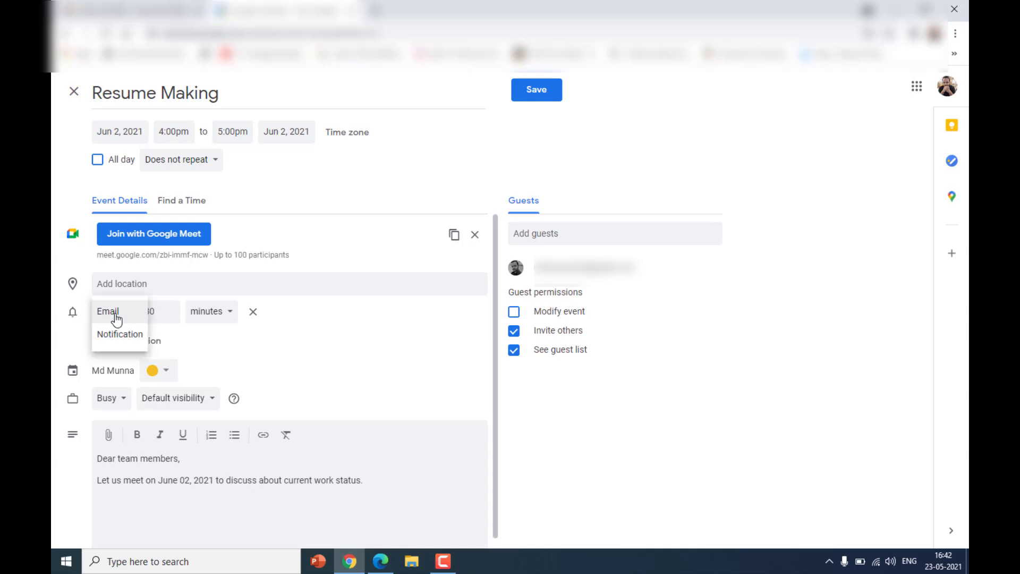
pyautogui.click(311, 347)
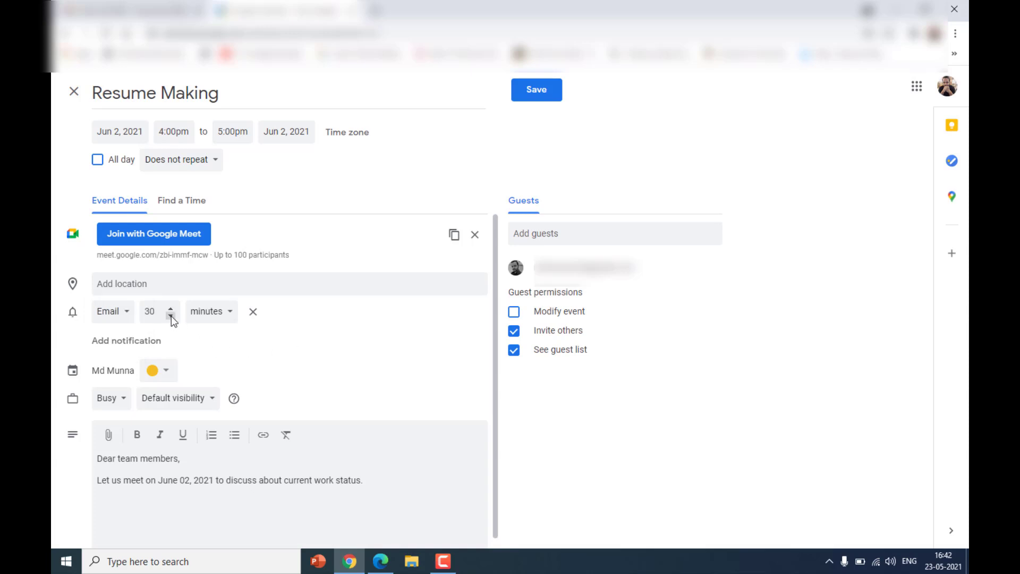
pyautogui.click(207, 318)
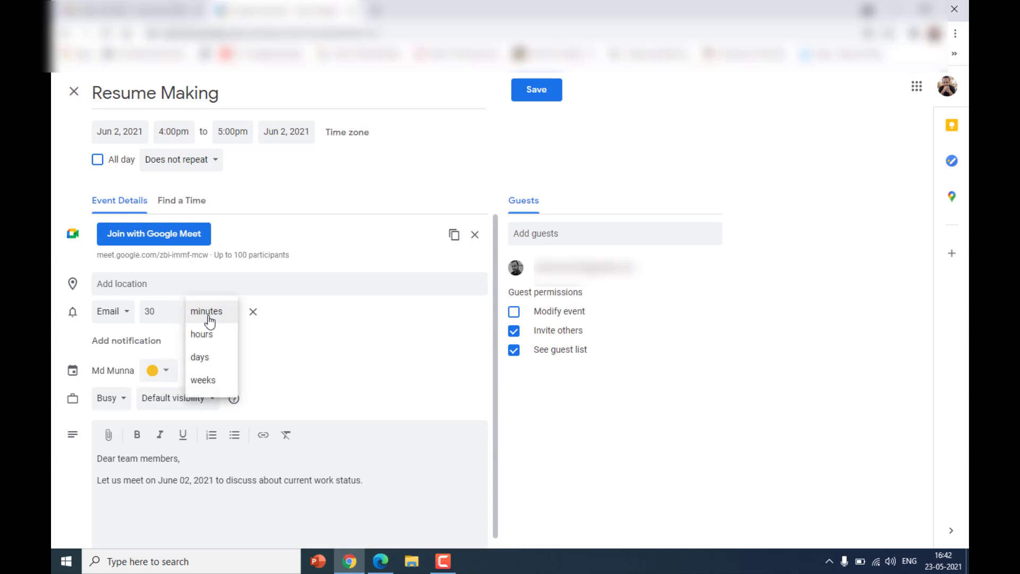
pyautogui.click(333, 357)
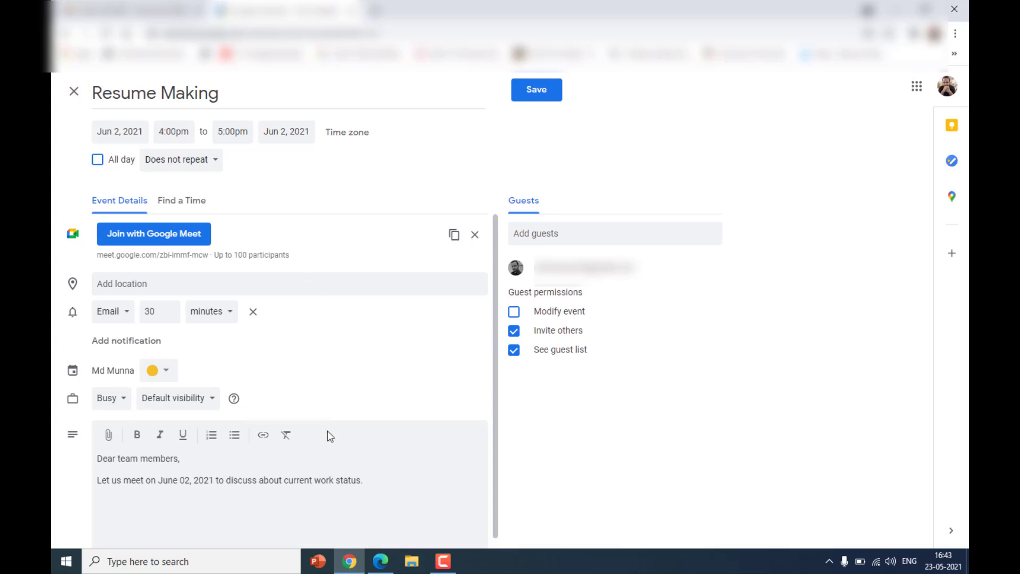
# Save the Resume Making event, continue past the better-notifications offer and close the browser's notification permission request.
pyautogui.click(543, 79)
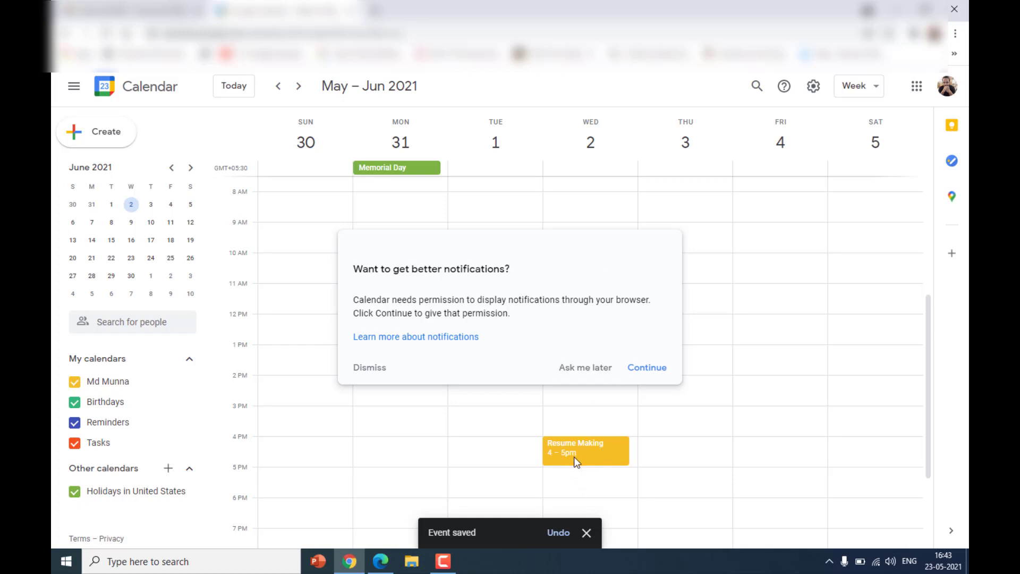
pyautogui.click(643, 372)
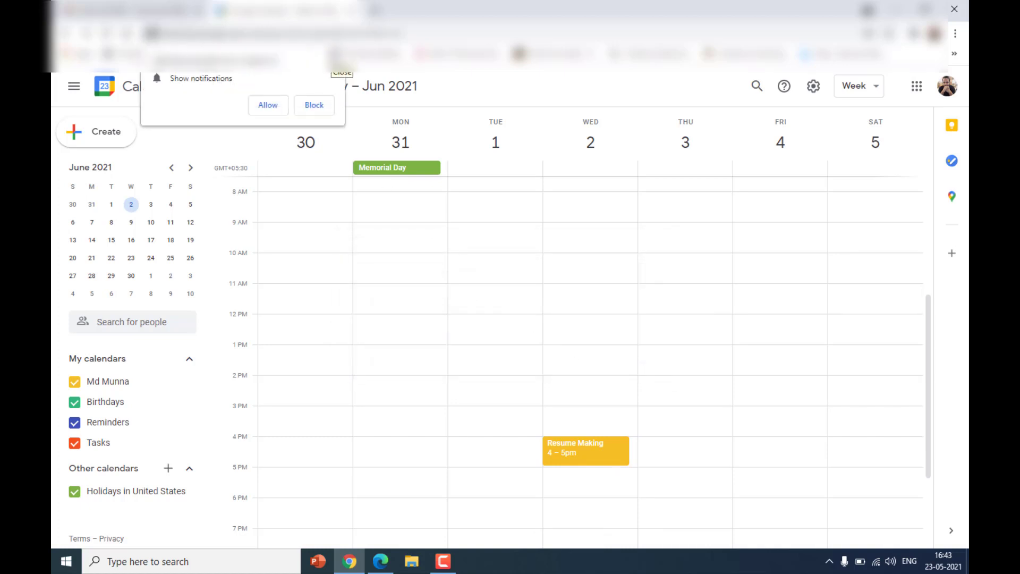
pyautogui.click(339, 77)
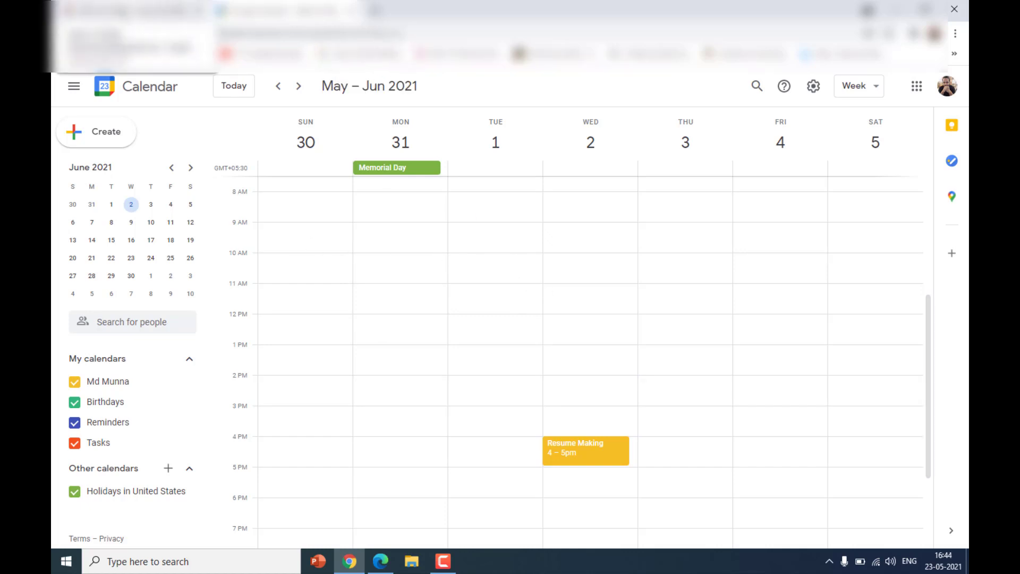
# Check the Gmail inbox, return to Google Calendar and view the details of the saved Resume Making event.
pyautogui.click(133, 10)
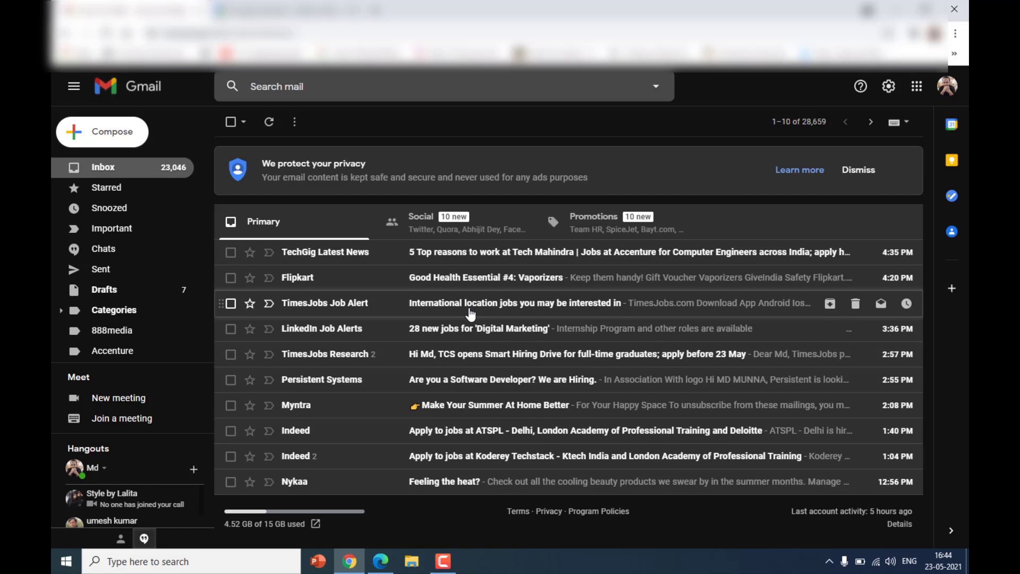
pyautogui.click(287, 10)
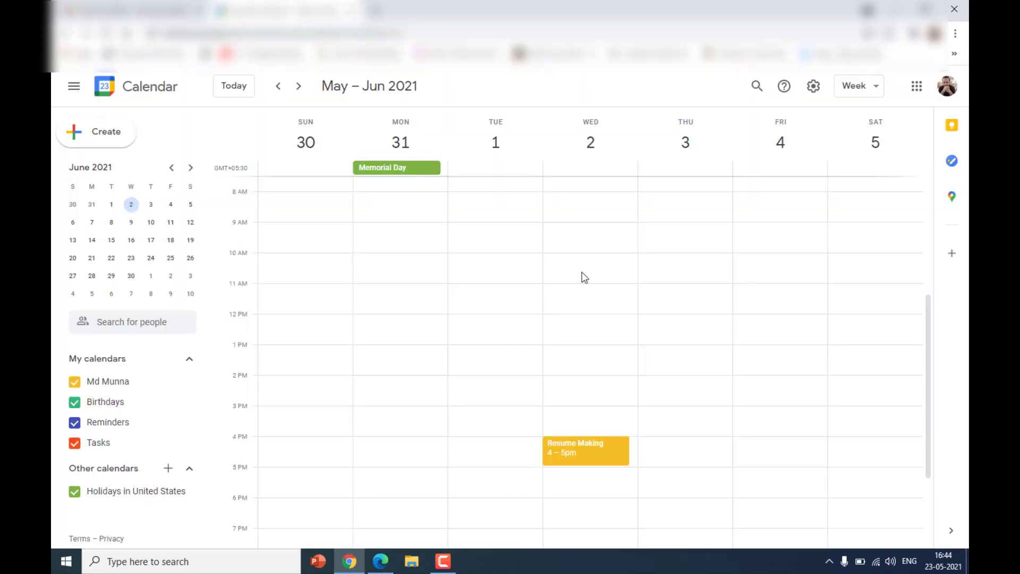
pyautogui.click(596, 458)
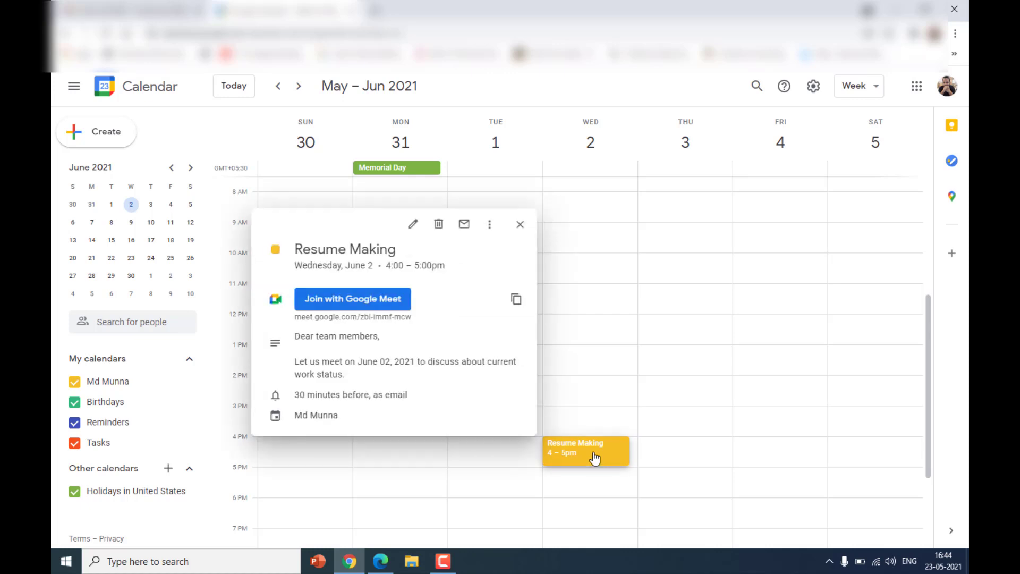
pyautogui.click(508, 384)
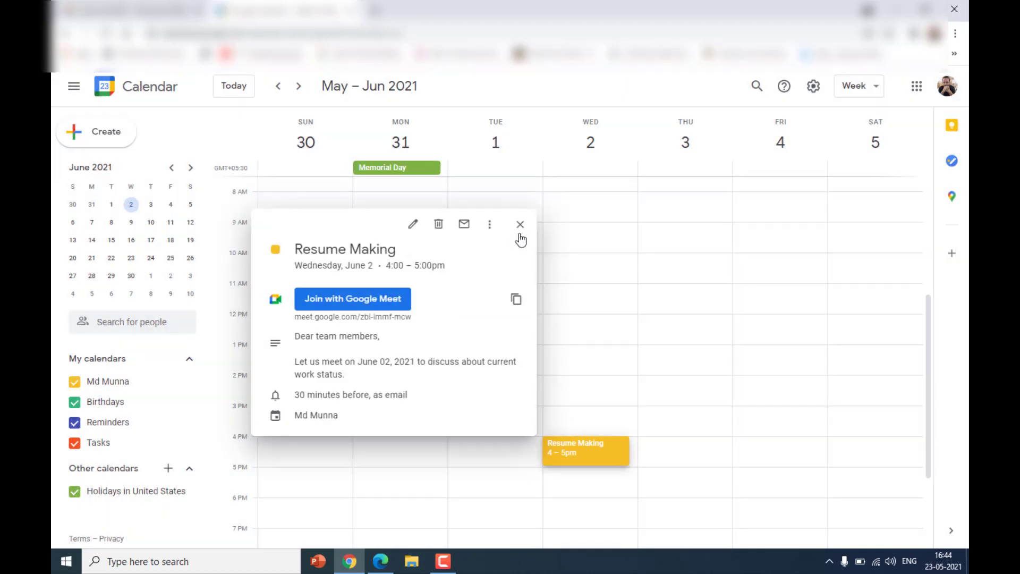
# Email the event to a guest by adding the recipient's e-mail address, entering the message "Hi" and sending it.
pyautogui.click(467, 226)
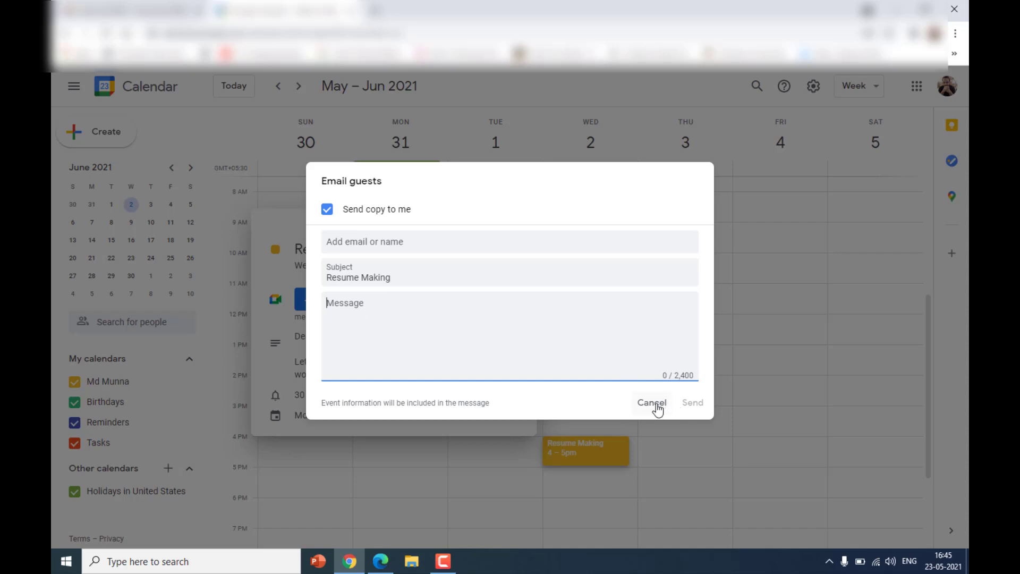
pyautogui.click(554, 205)
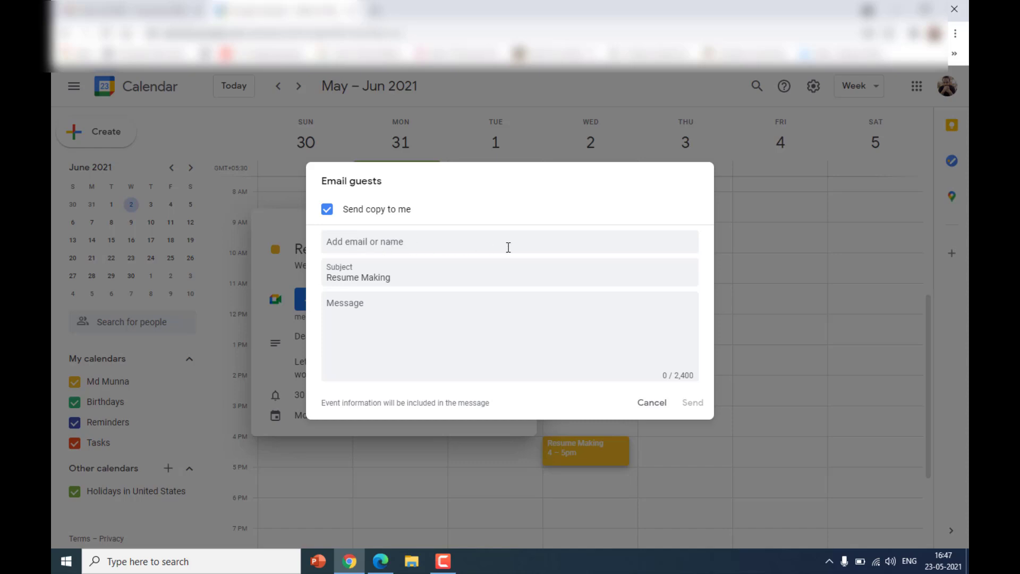
pyautogui.click(466, 343)
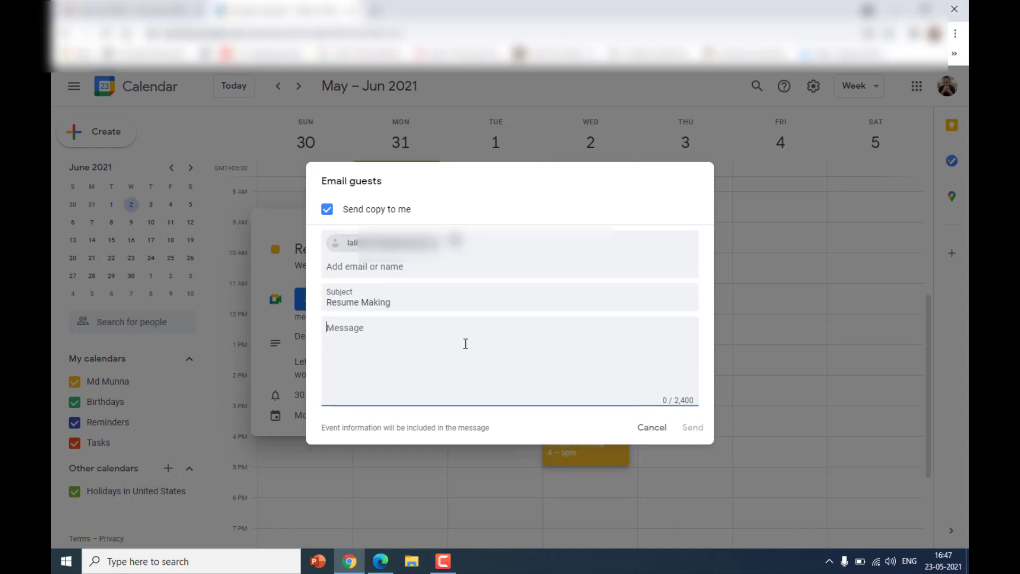
pyautogui.write('Hi')
pyautogui.press('Return')
pyautogui.click(693, 429)
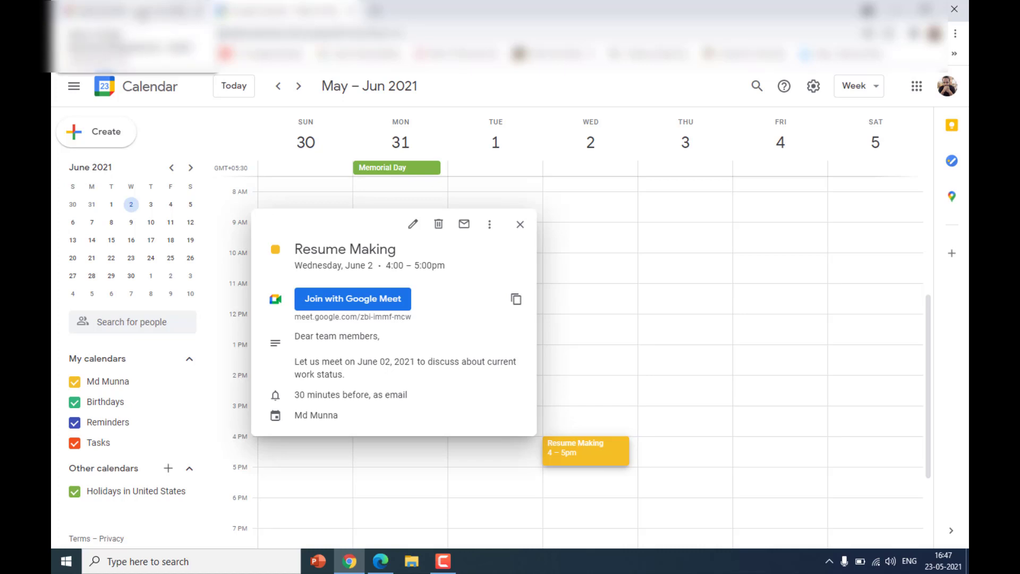
# Switch to Gmail, reload the inbox and open the Resume Making email.
pyautogui.click(142, 14)
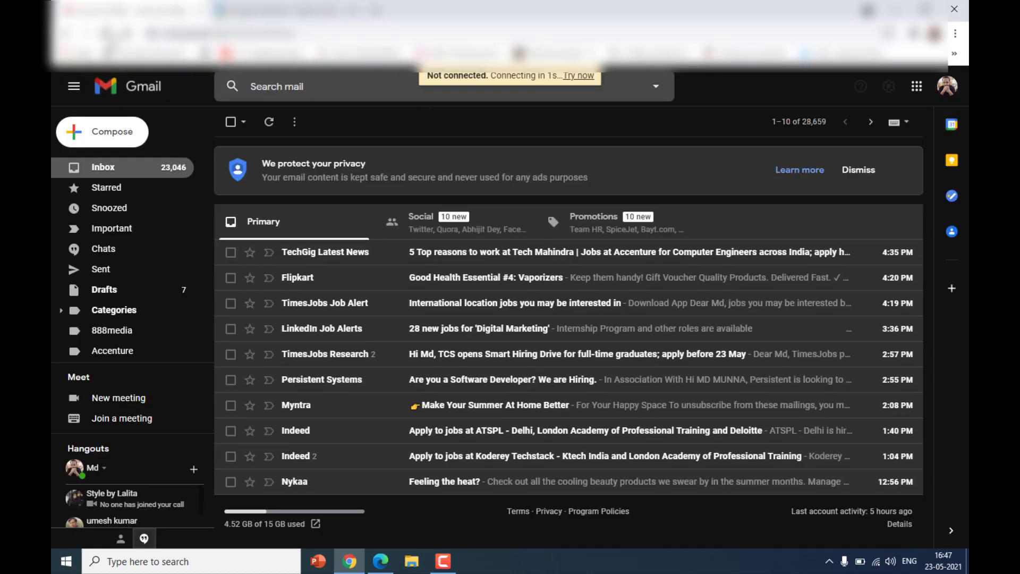
pyautogui.click(107, 33)
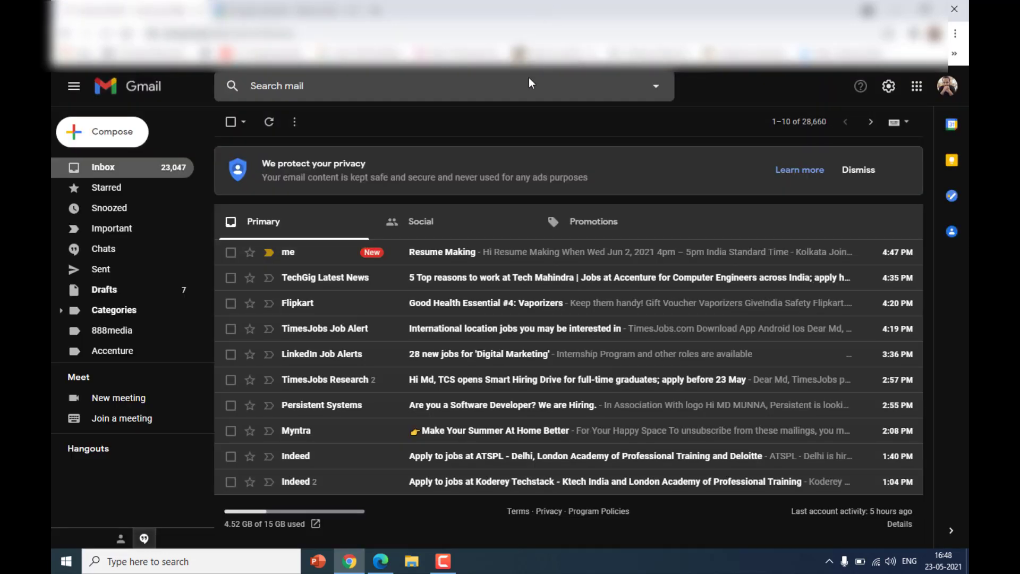
pyautogui.click(467, 262)
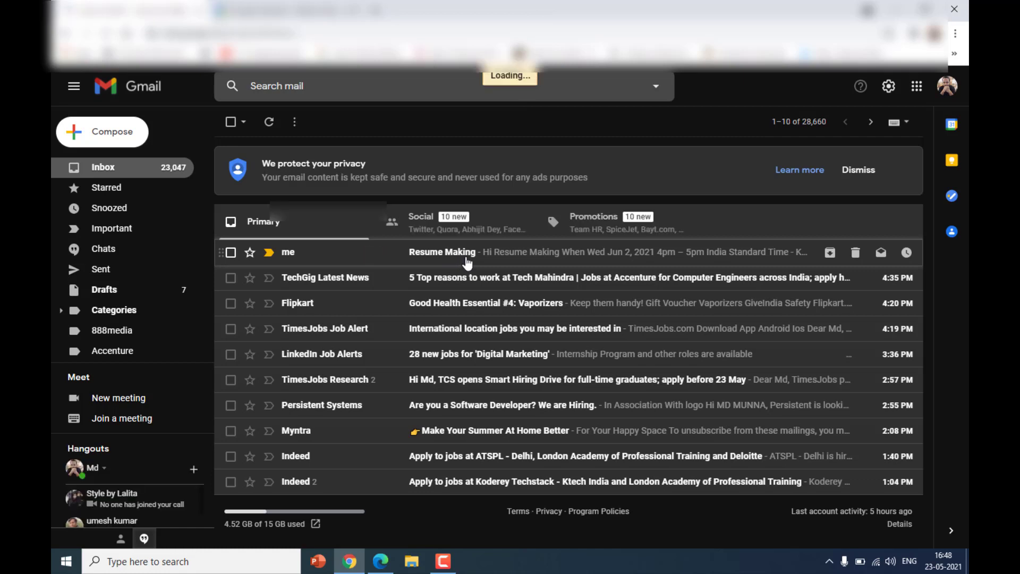